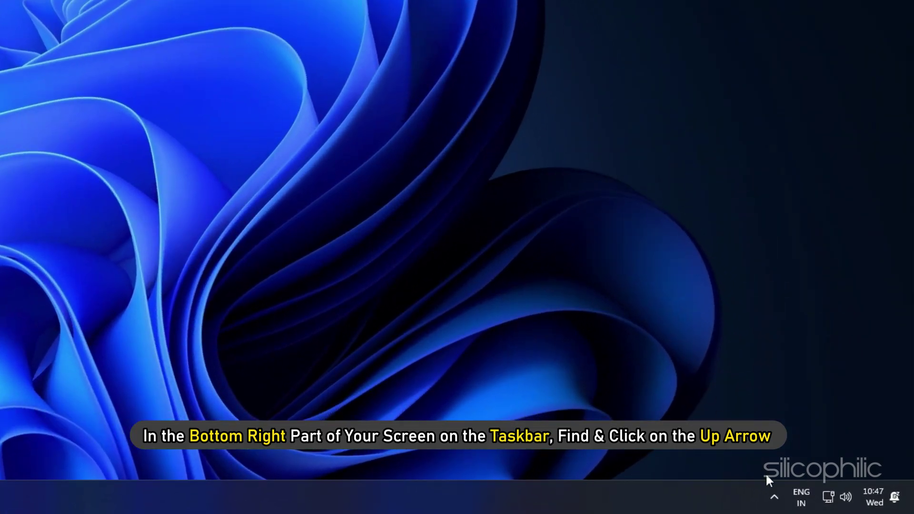
Quit OneDrive from its tray icon via Pause syncing and confirm closing it.
left_click(774, 498)
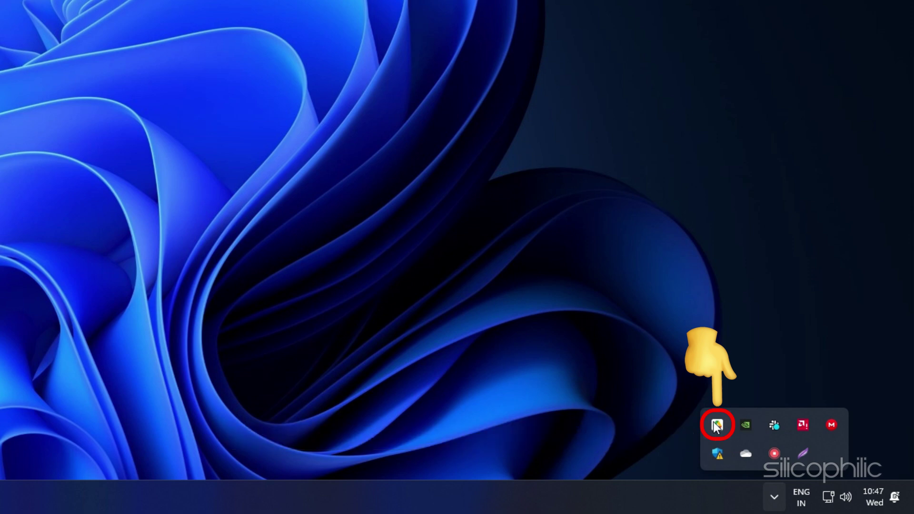
right_click(748, 453)
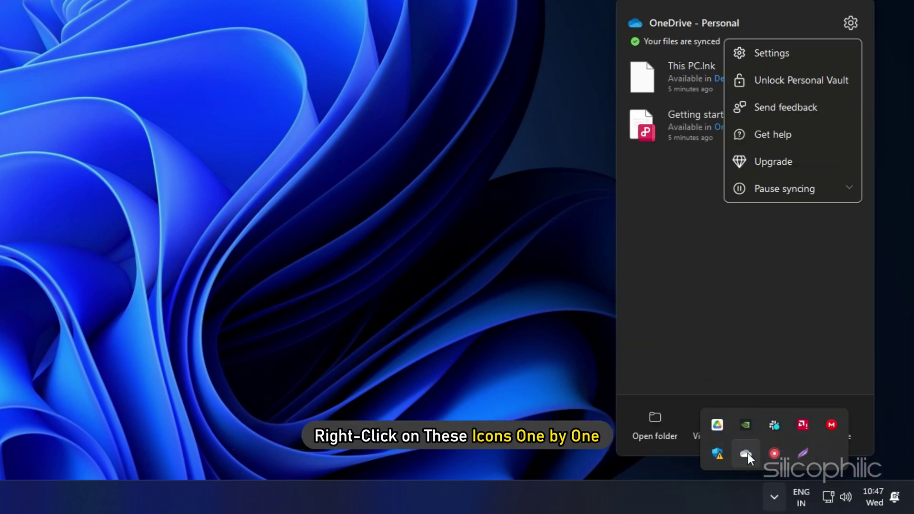
left_click(850, 159)
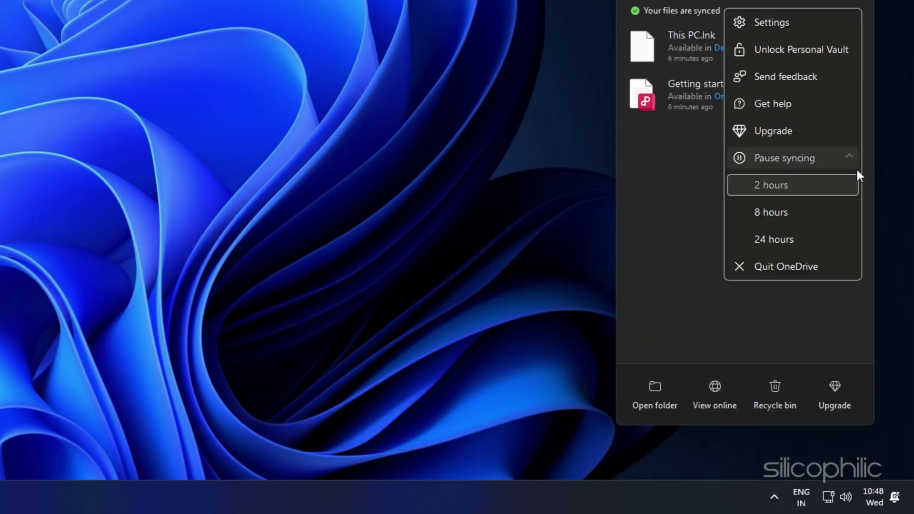
left_click(781, 266)
left_click(261, 131)
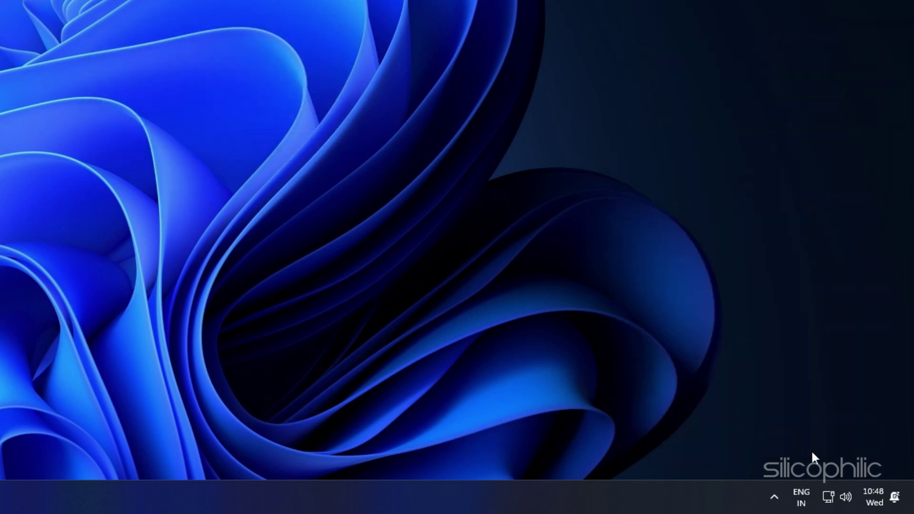
Quit Google Drive from its tray panel's settings menu.
left_click(774, 496)
left_click(717, 424)
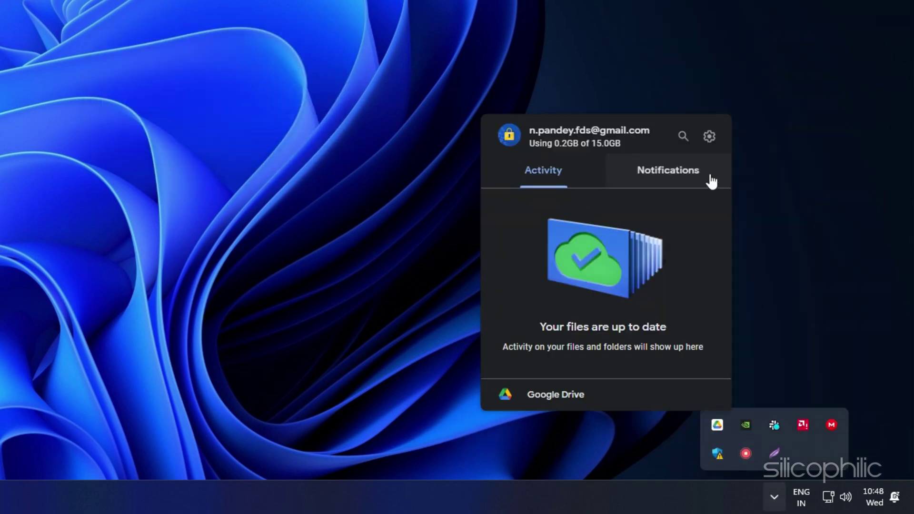
left_click(709, 137)
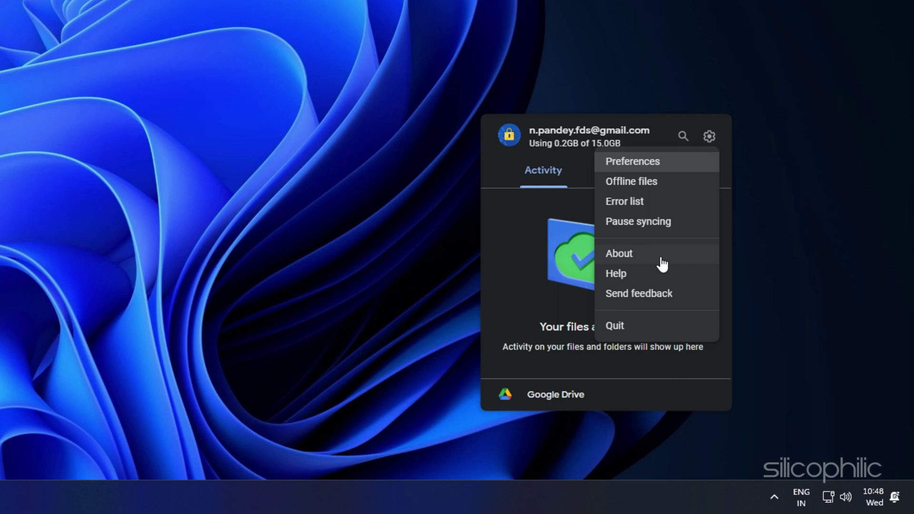
left_click(618, 327)
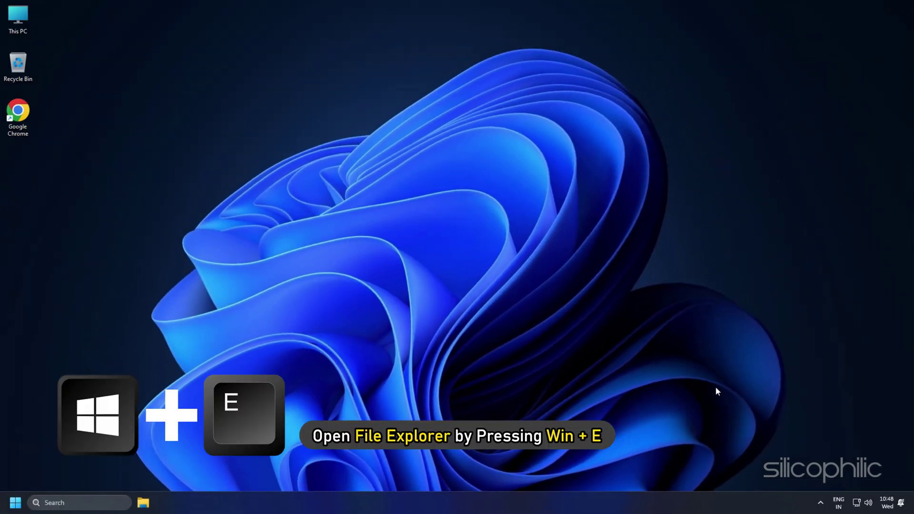
Create a folder named 'Starfield' inside C:\Users\<user>\Documents\My Games.
key("super+e")
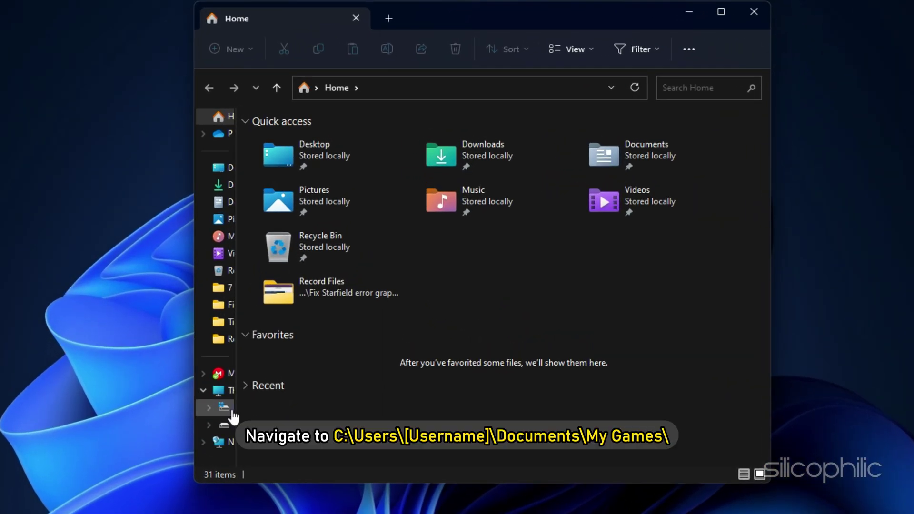
left_click(232, 410)
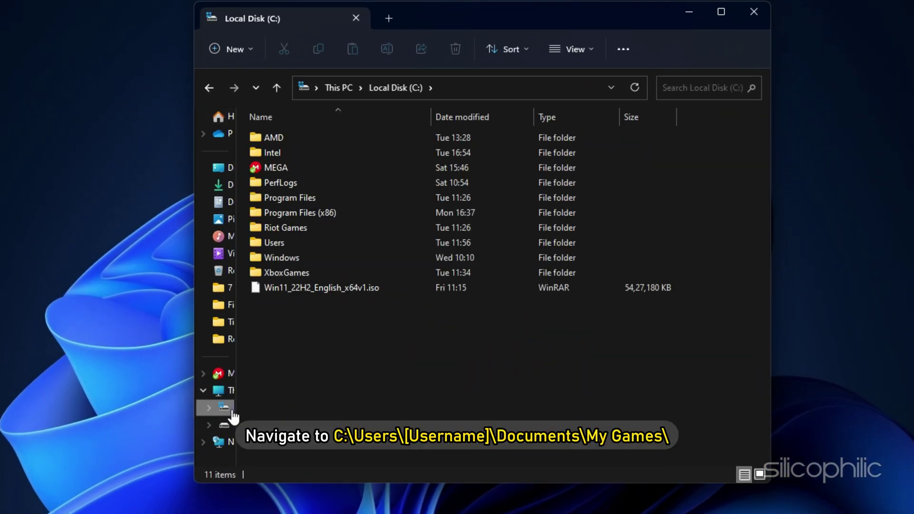
double_click(264, 244)
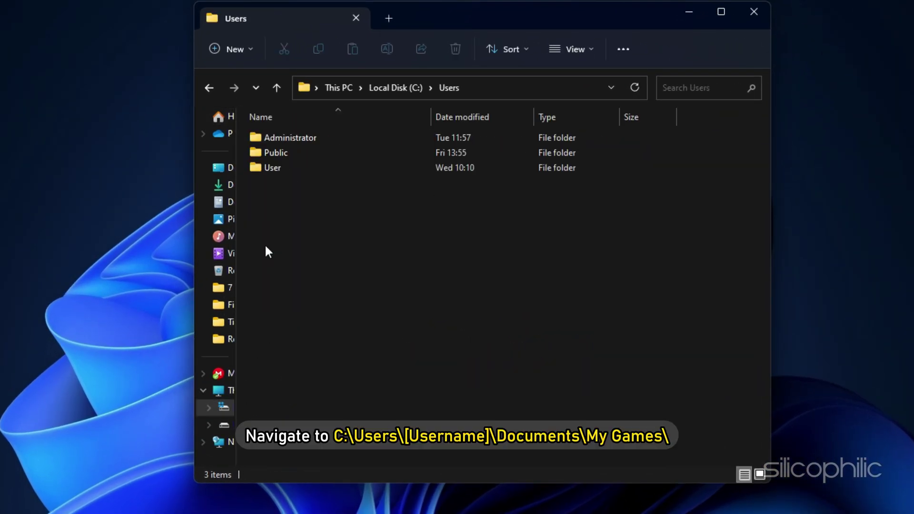
double_click(275, 170)
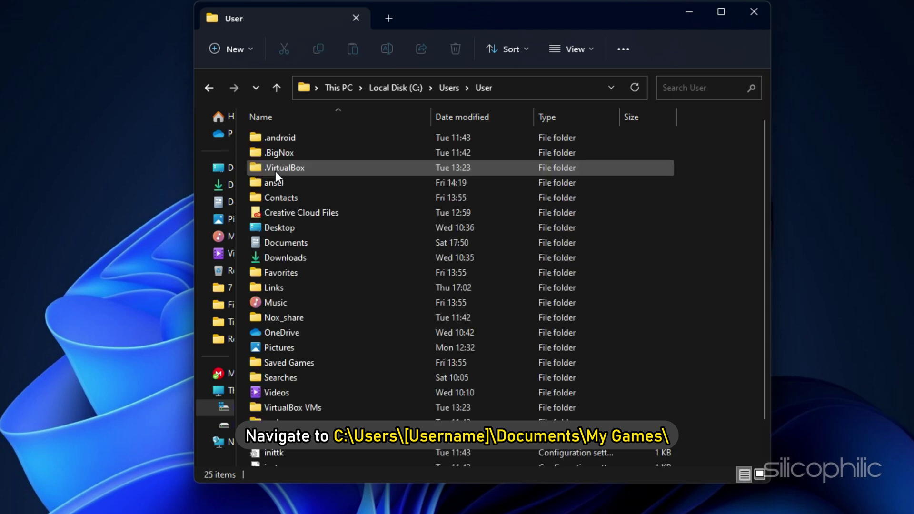
double_click(298, 244)
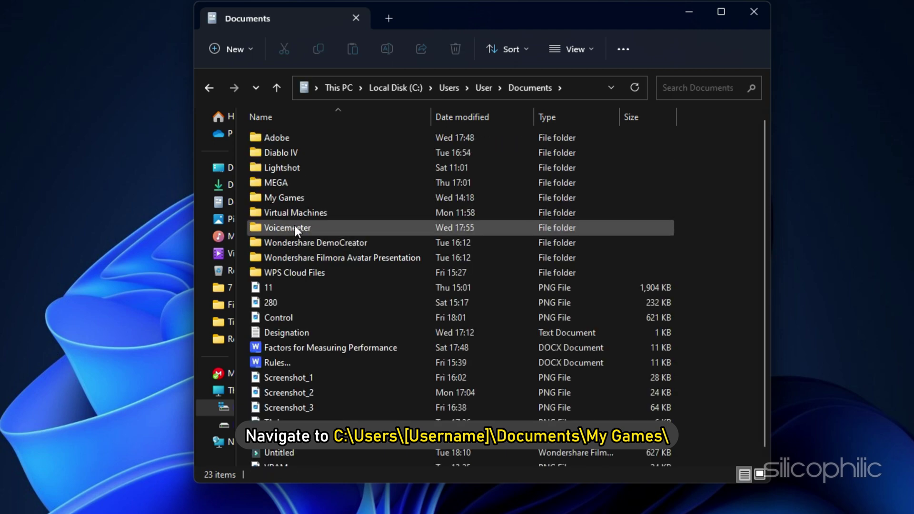
double_click(259, 198)
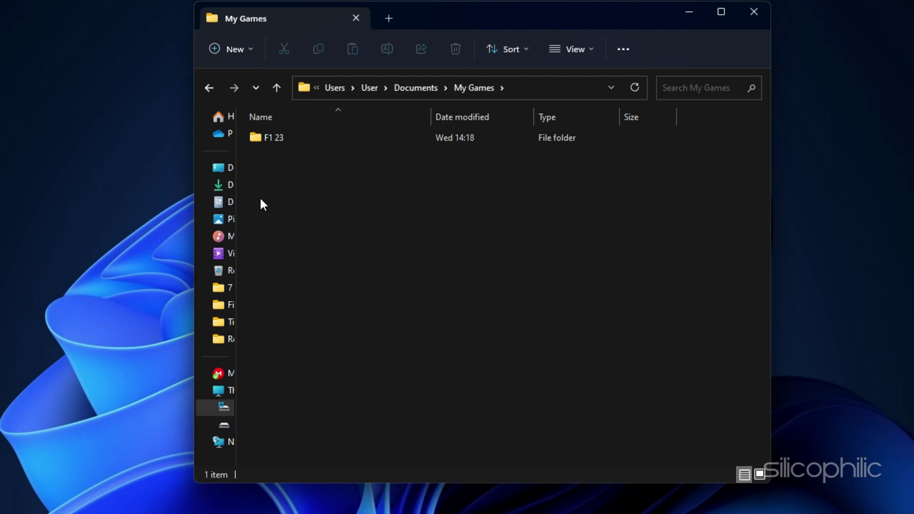
right_click(268, 197)
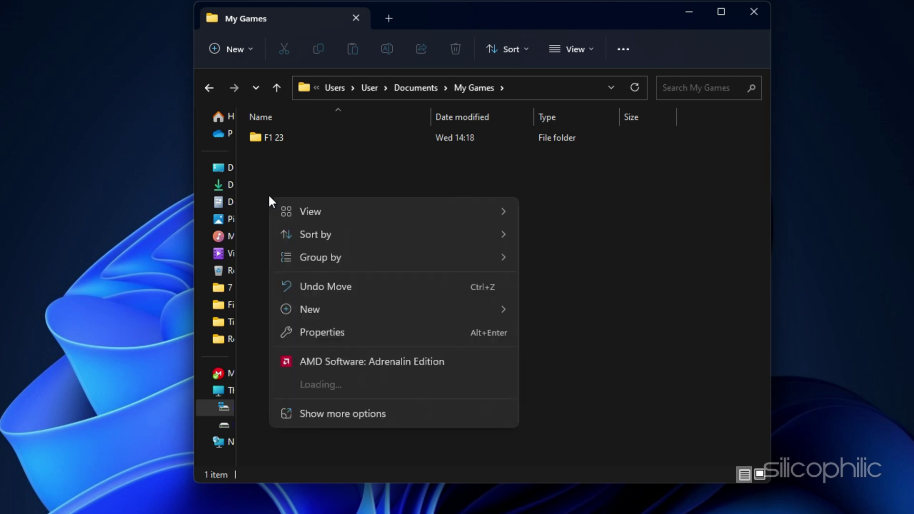
mouse_move(500, 308)
left_click(553, 311)
type("Starf")
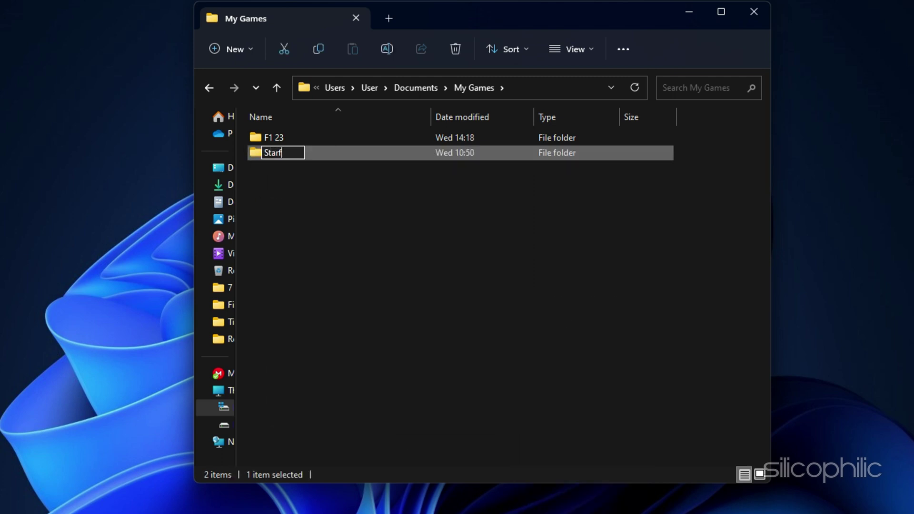
type("ield")
left_click(519, 318)
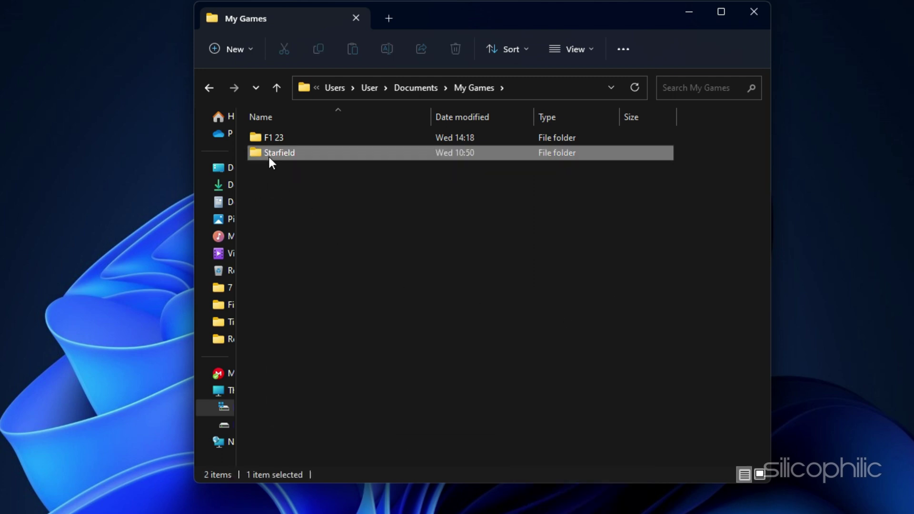
Create a 'Saves' folder inside the new Starfield folder, then close File Explorer.
double_click(269, 154)
right_click(379, 205)
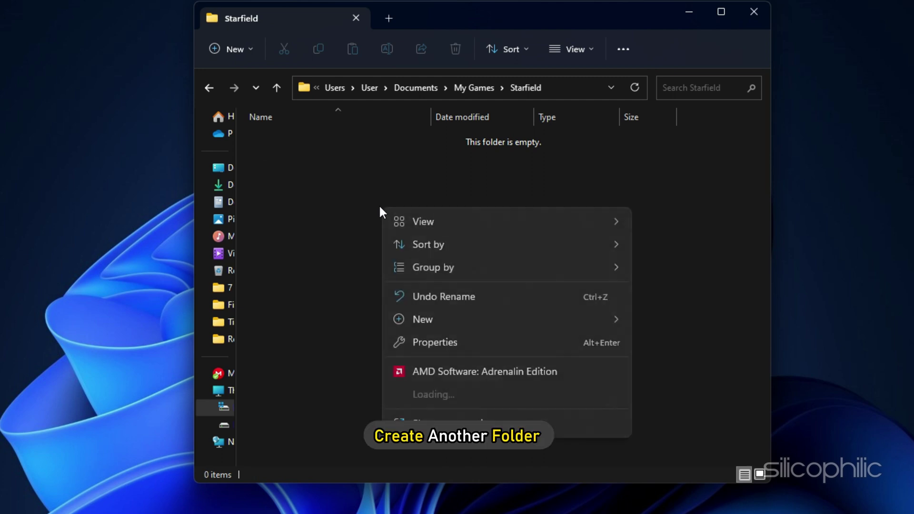
mouse_move(441, 318)
left_click(665, 318)
type("S")
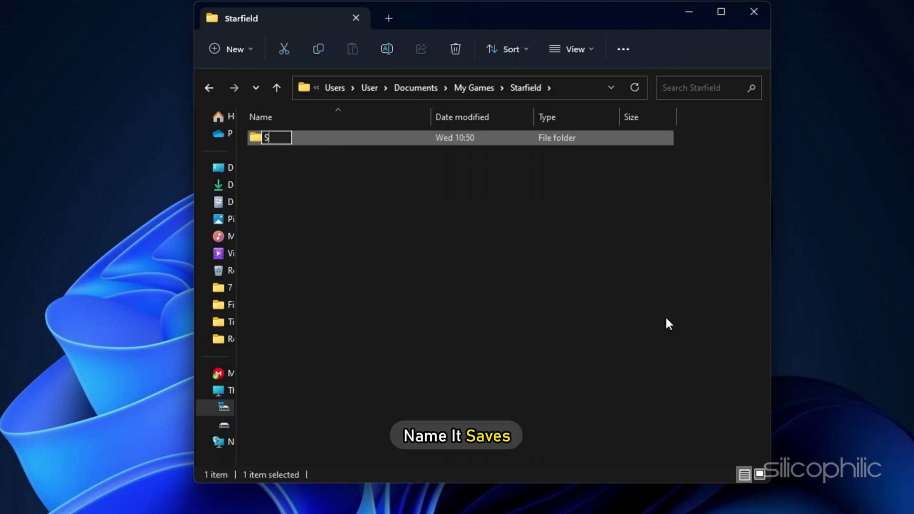
type("aves")
left_click(619, 336)
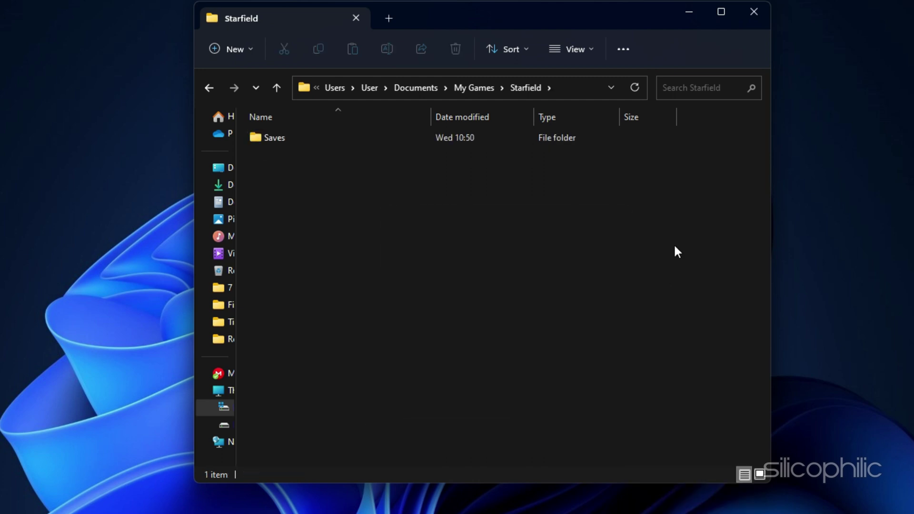
left_click(753, 13)
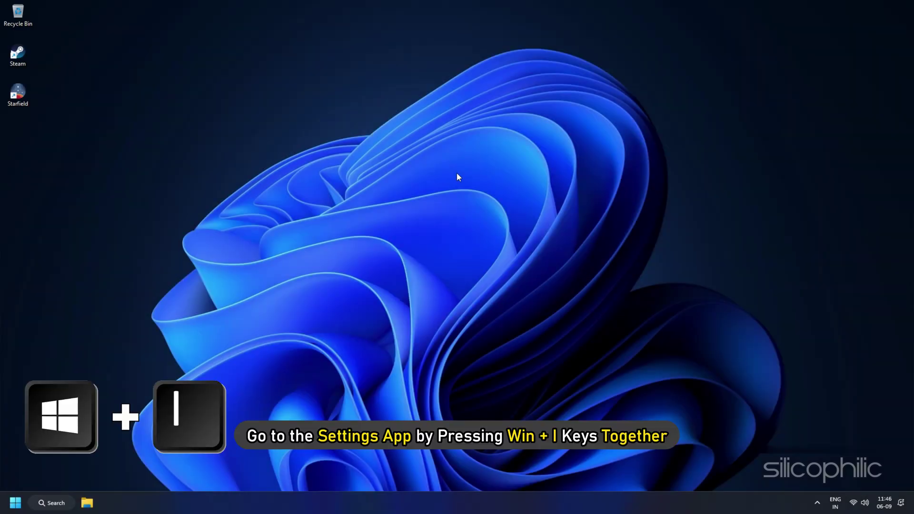
Go to Settings > Privacy & security > Windows Security > Firewall and open Allow an app through firewall.
key("super+i")
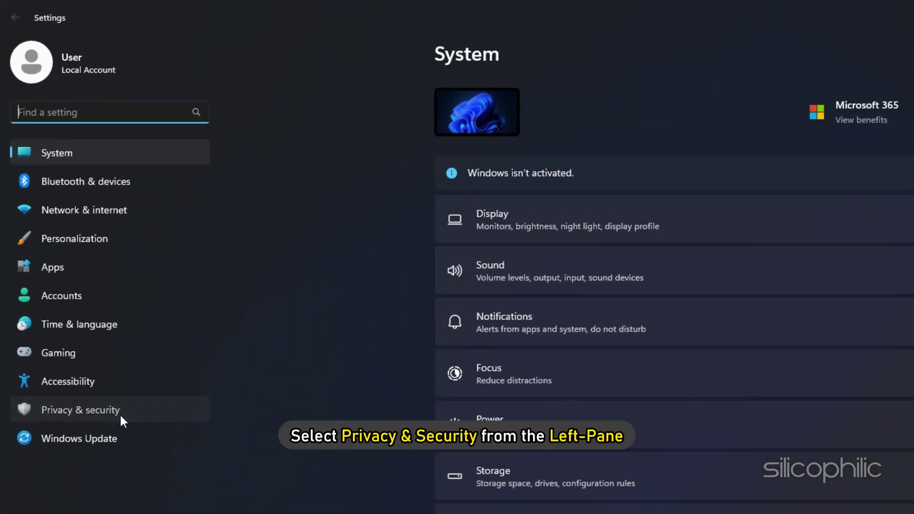
left_click(120, 419)
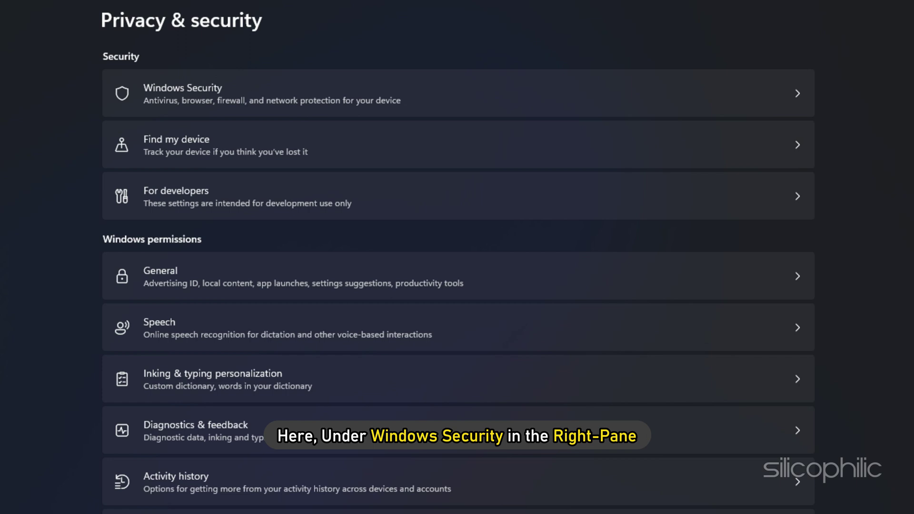
left_click(231, 82)
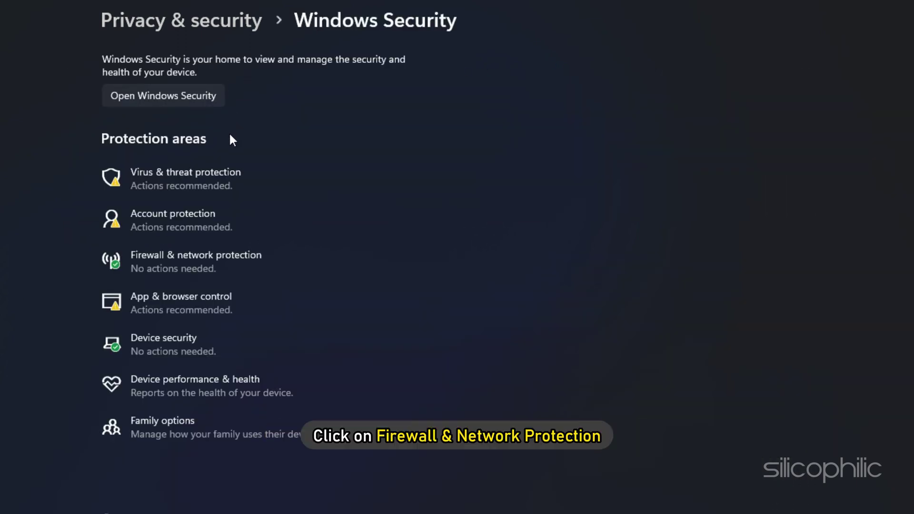
left_click(236, 276)
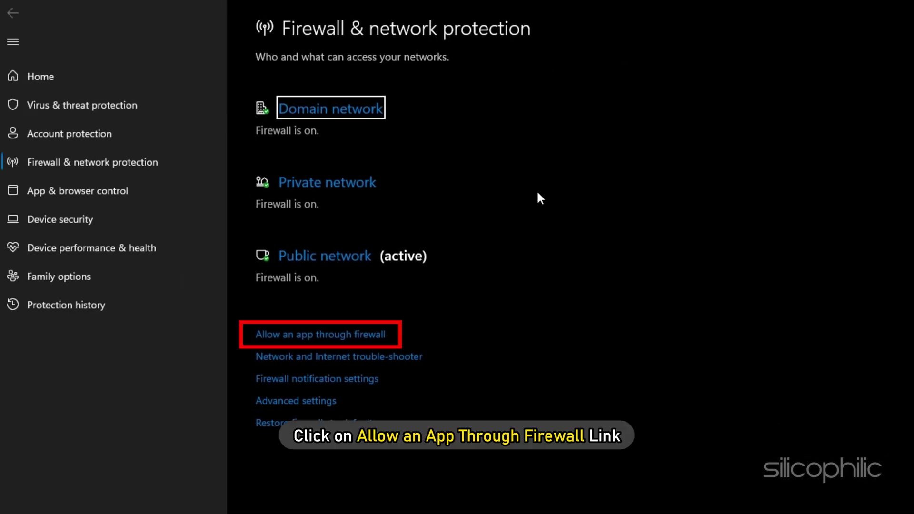
left_click(381, 336)
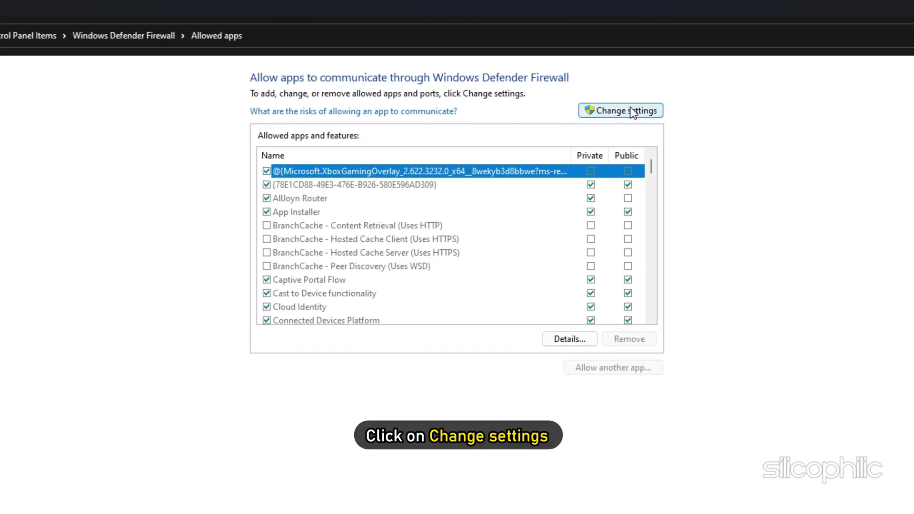
Enable Starfield in the firewall allowed-apps list and save with OK.
left_click(659, 110)
scroll(569, 236, "down", 20)
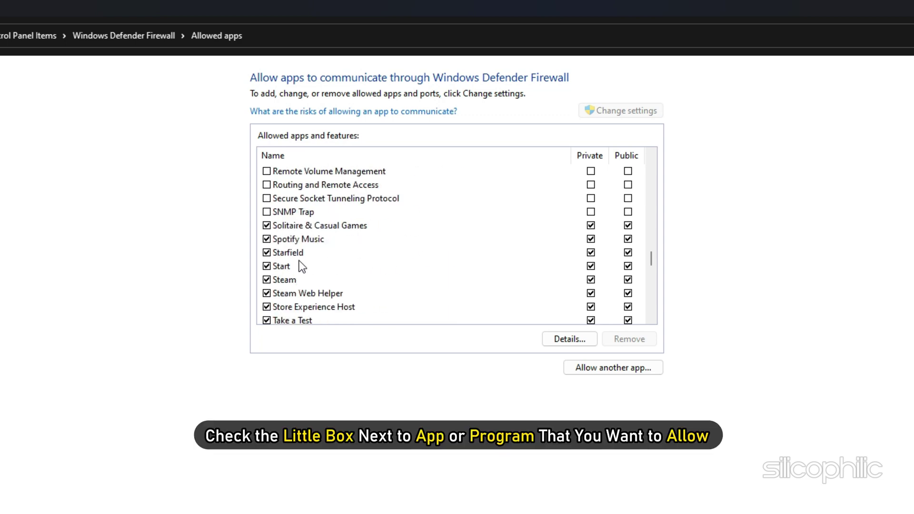
left_click(266, 258)
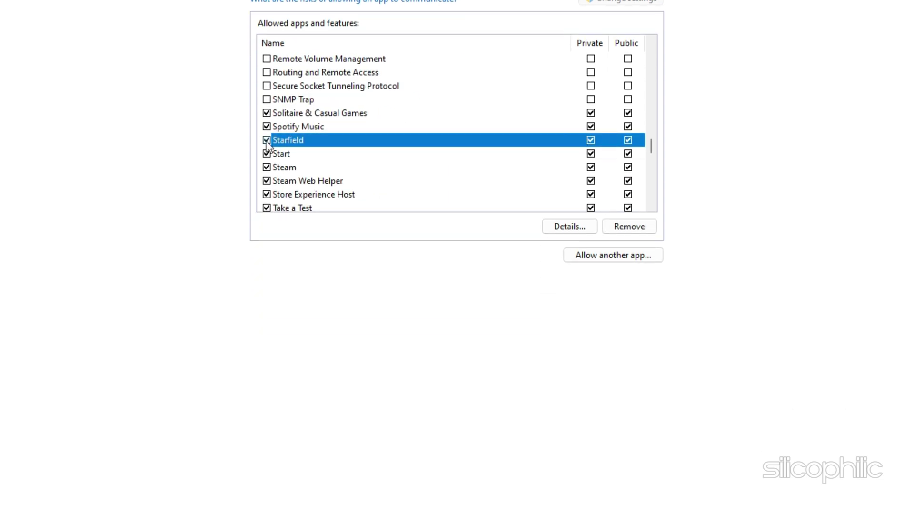
left_click(595, 470)
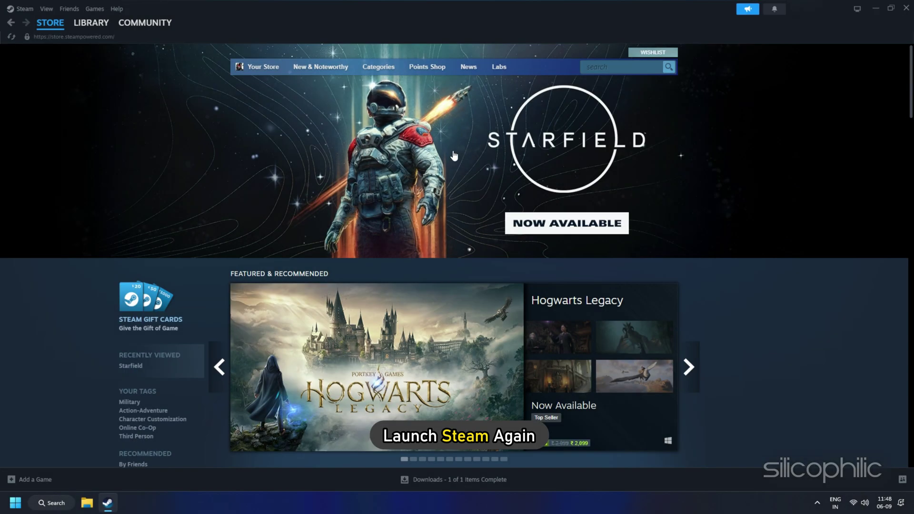
In the Steam Library, run Verify integrity of game files from Starfield's Properties > Installed Files.
left_click(101, 24)
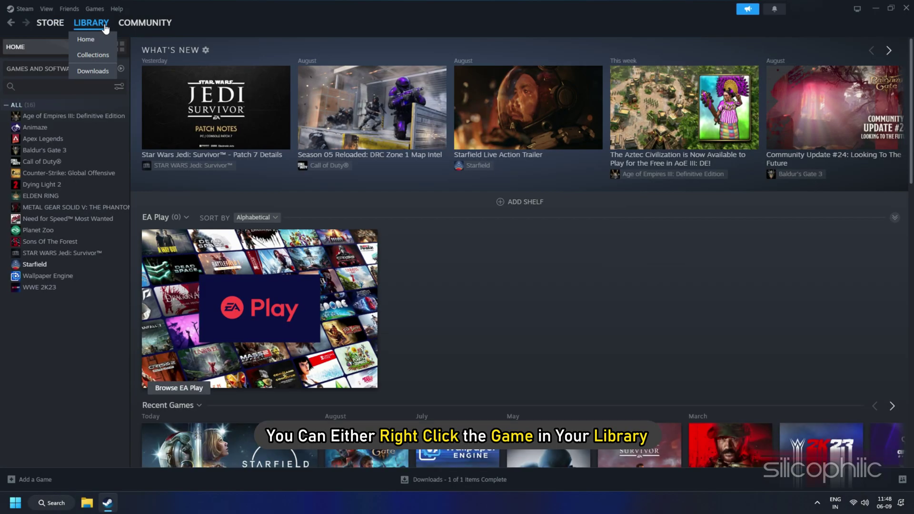
right_click(48, 266)
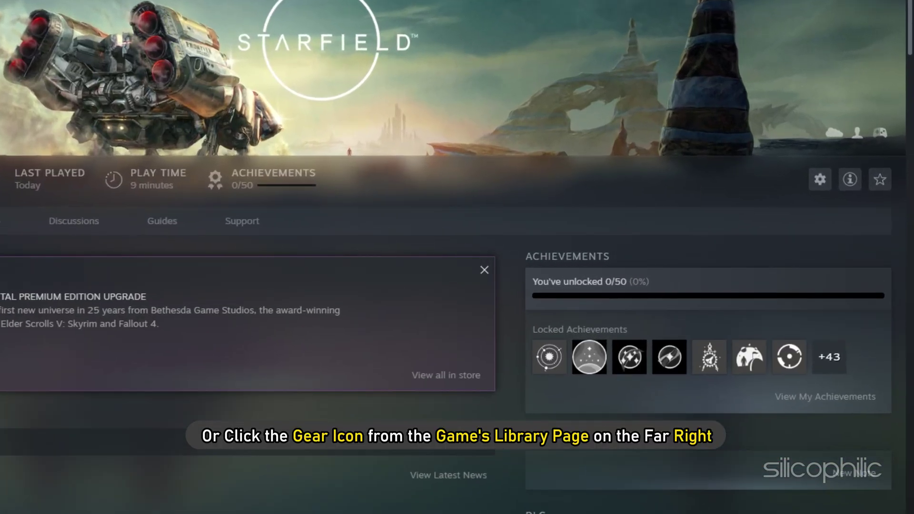
left_click(827, 188)
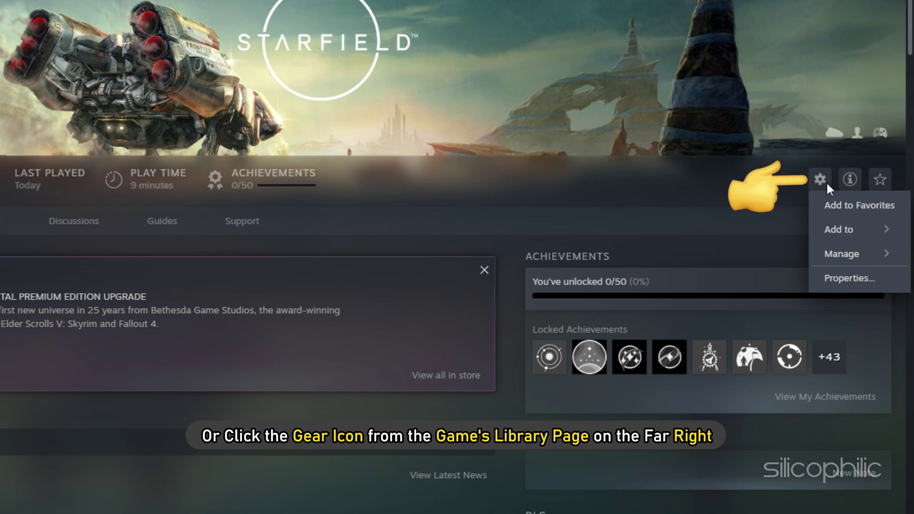
left_click(880, 281)
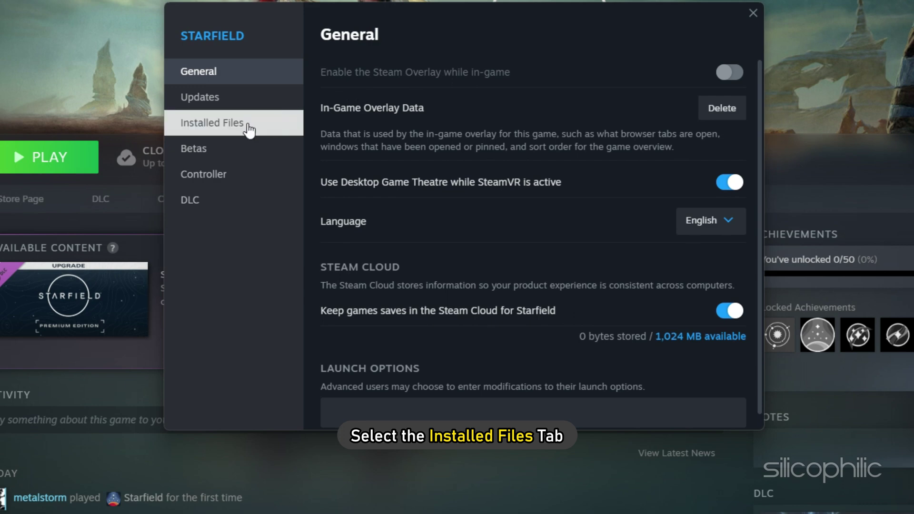
left_click(246, 131)
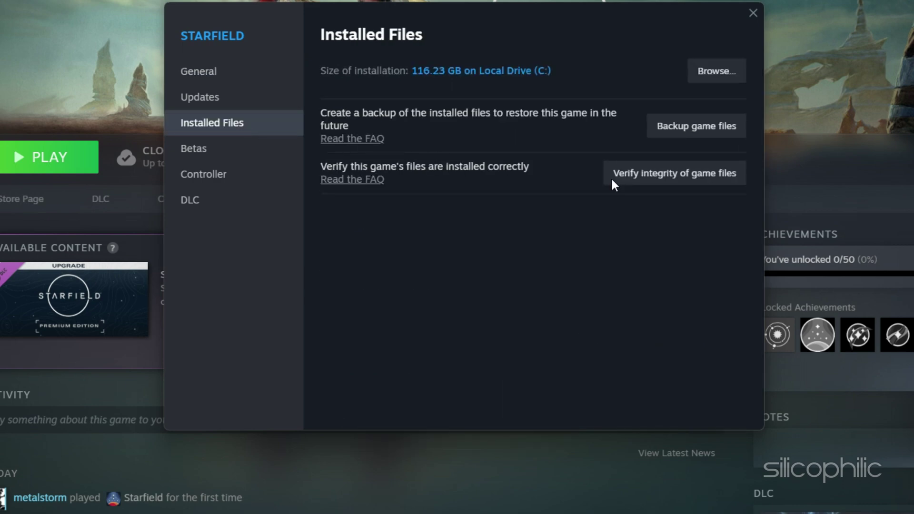
left_click(736, 173)
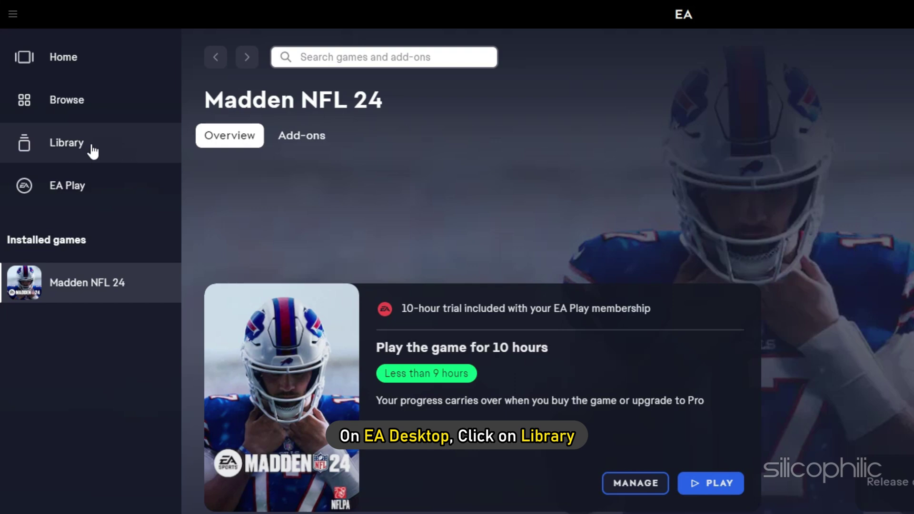
Choose Repair from the Madden NFL 24 card's menu in the EA app Library.
left_click(91, 148)
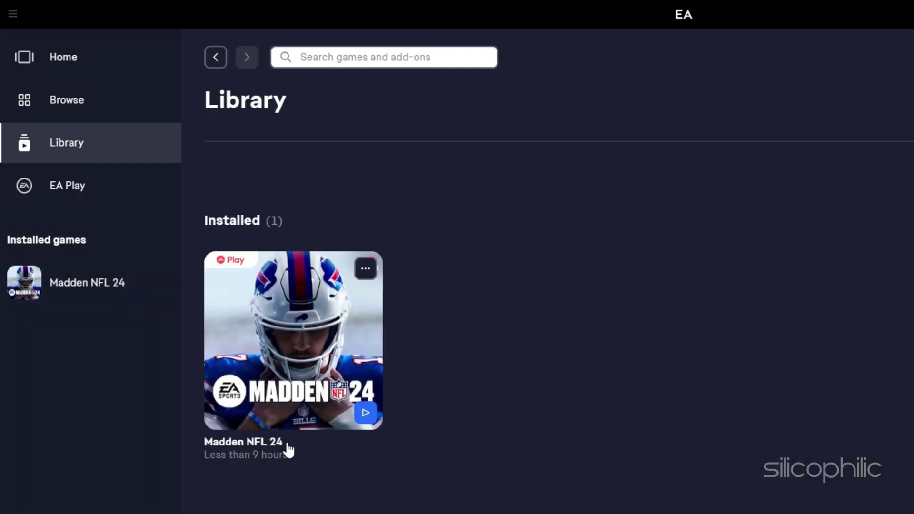
left_click(365, 264)
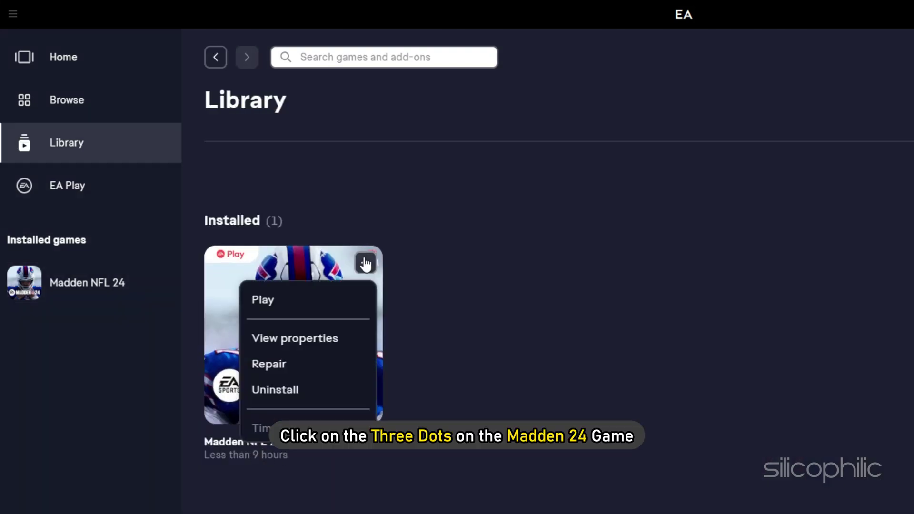
left_click(320, 373)
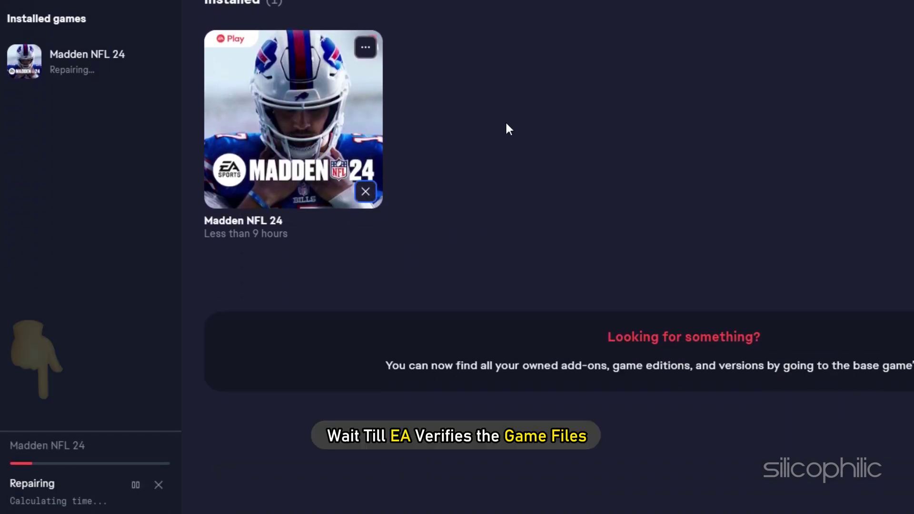